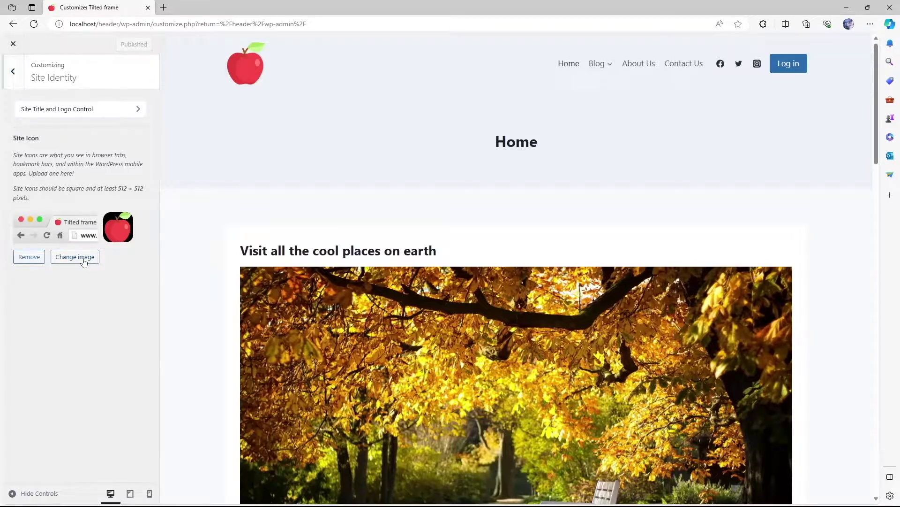
Set and crop the blue person-and-clock image as the site icon, then return to the Dashboard.
left_click(488, 156)
left_click(842, 476)
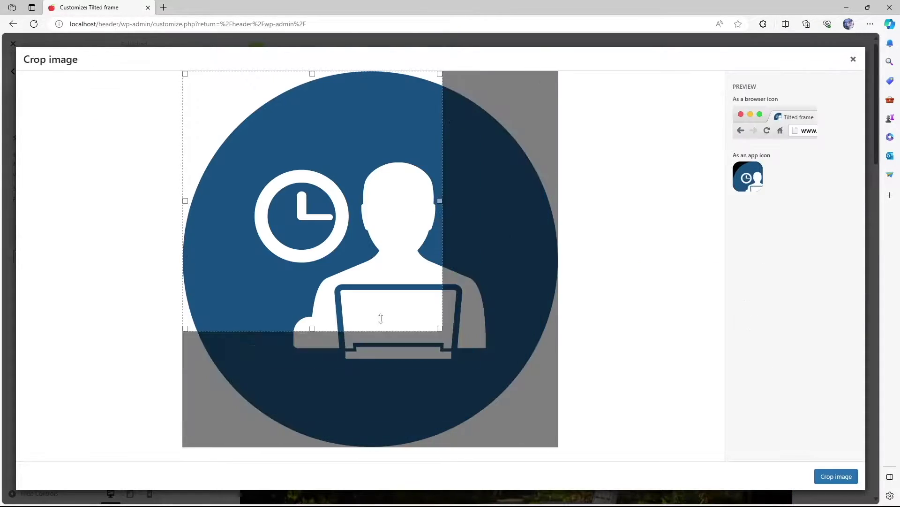
left_click_drag(381, 319, 388, 266)
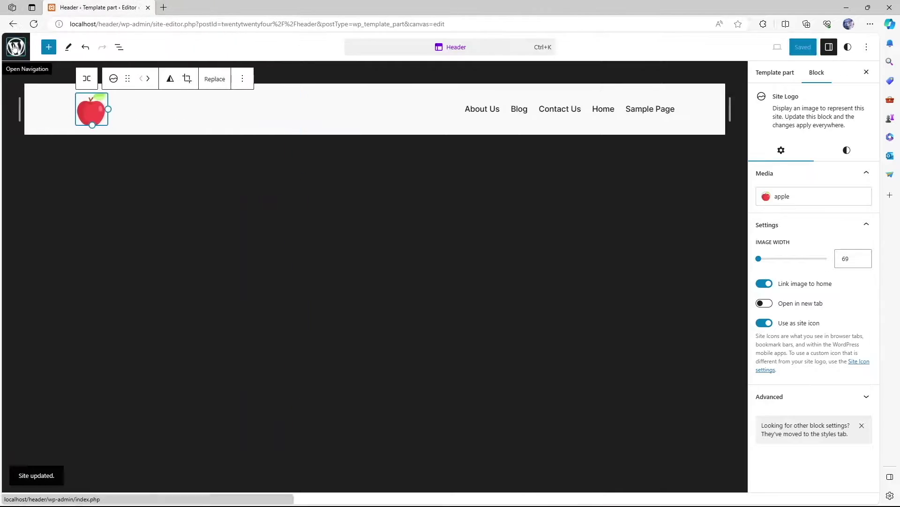
left_click(14, 47)
left_click(16, 49)
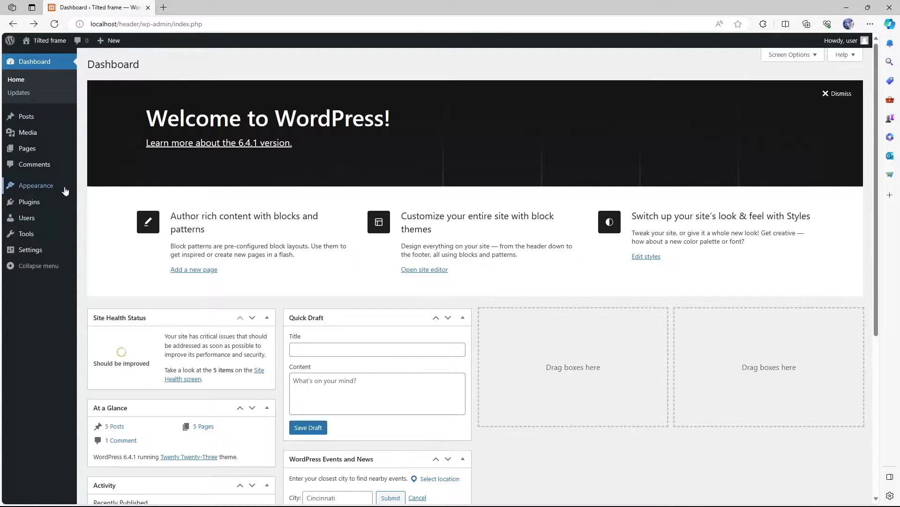
Activate the Twenty Twenty-Four theme from Appearance > Themes.
mouse_move(56, 186)
left_click(96, 187)
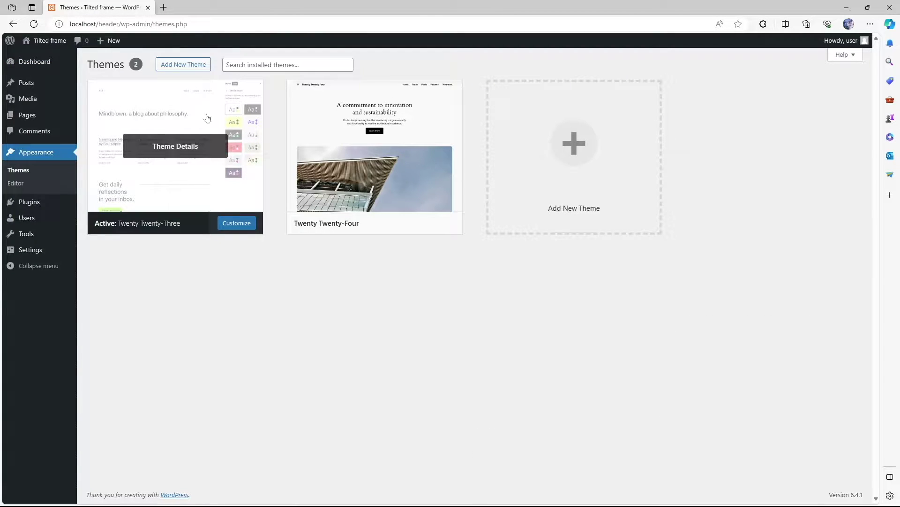
mouse_move(325, 132)
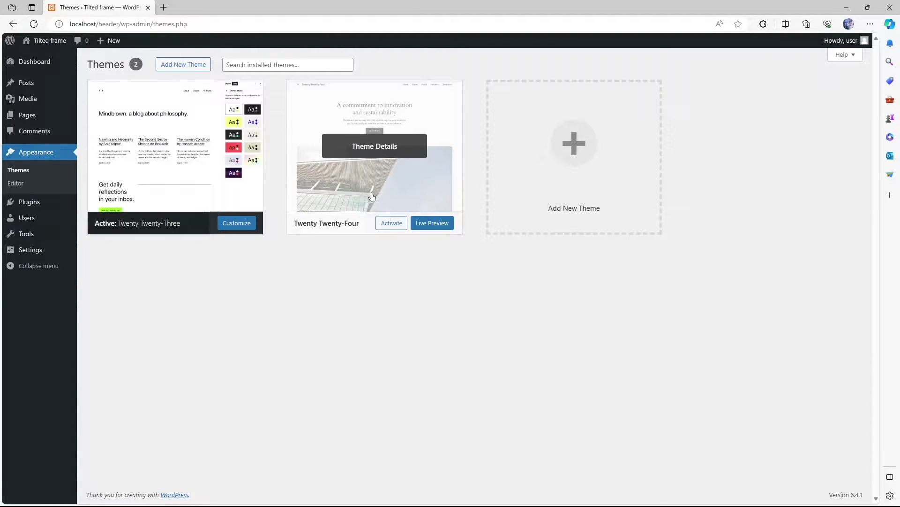
left_click(399, 227)
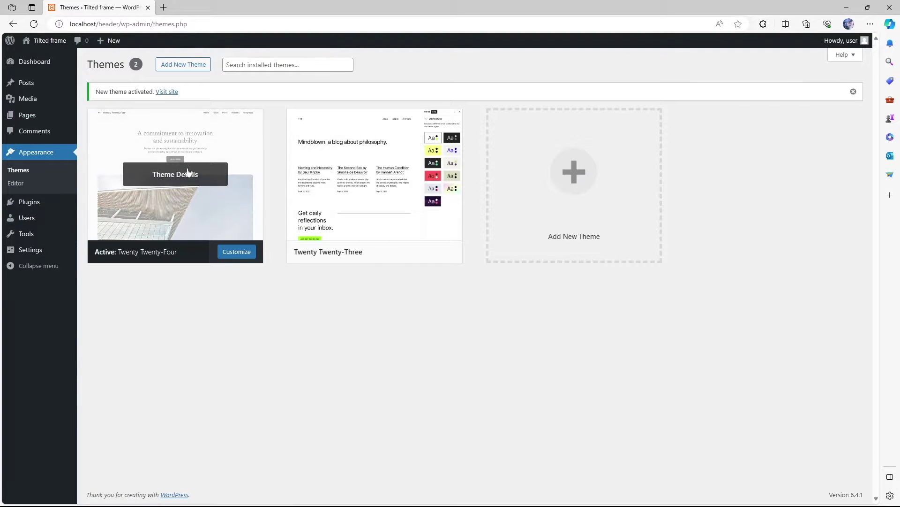
View the live home page with the new theme, then go back to the Dashboard.
left_click(43, 60)
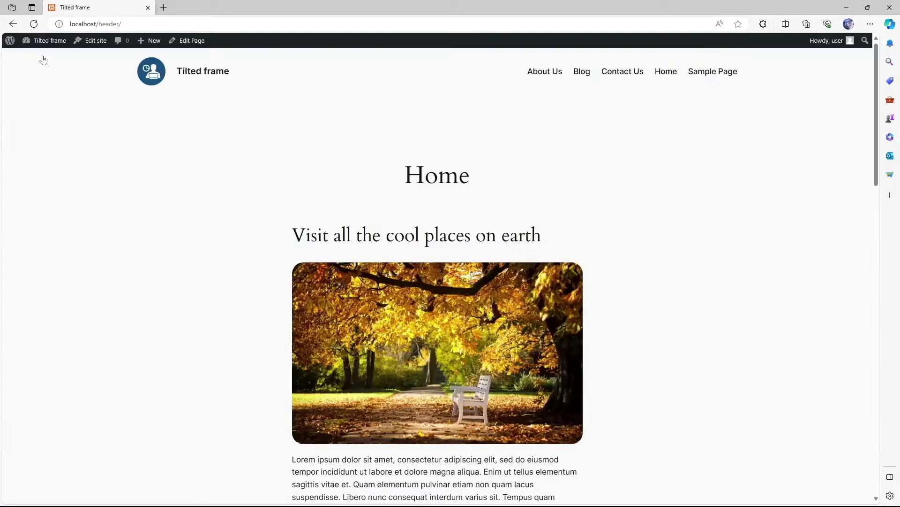
scroll(169, 170, "down", 20)
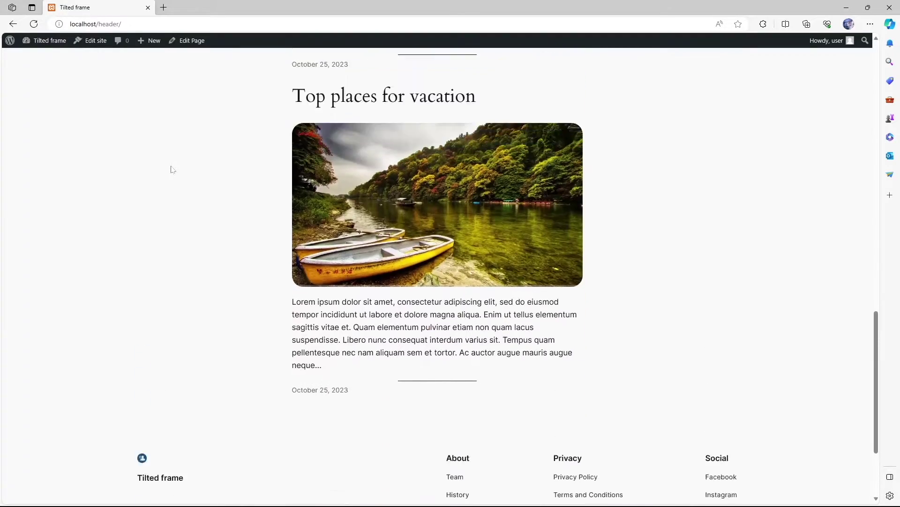
scroll(167, 175, "up", 14)
scroll(168, 155, "up", 6)
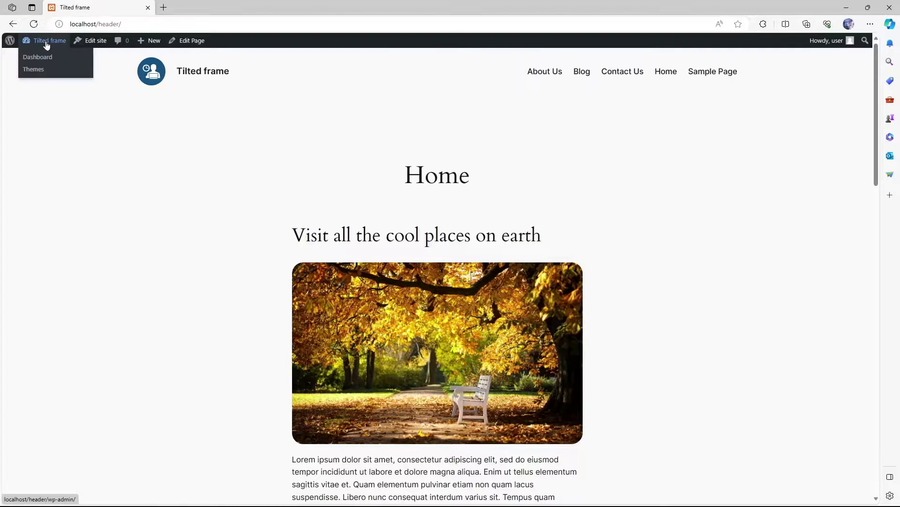
left_click(45, 60)
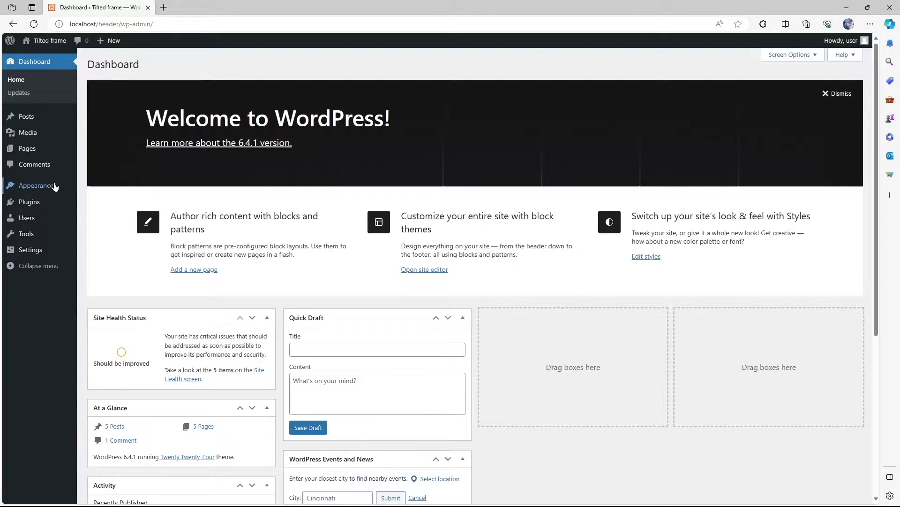
In Appearance > Editor, dismiss the guides and open the page template's Header part for editing.
mouse_move(54, 184)
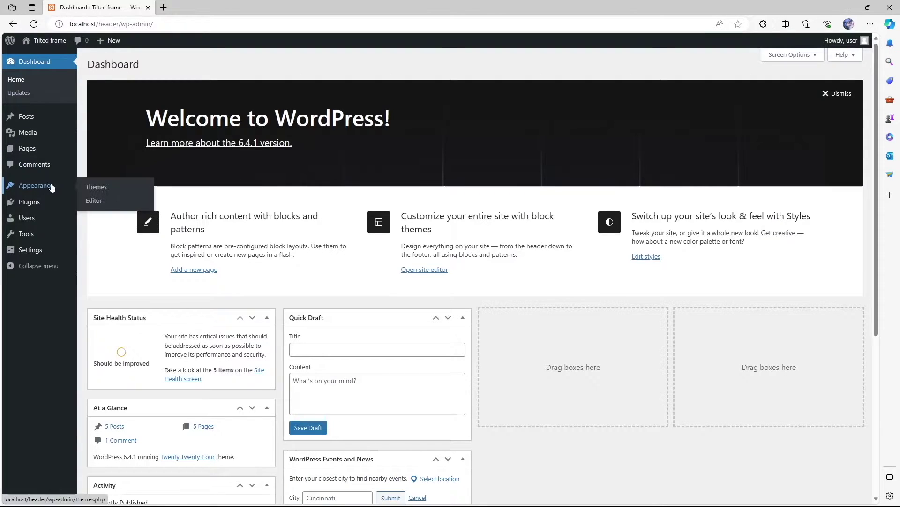
left_click(93, 205)
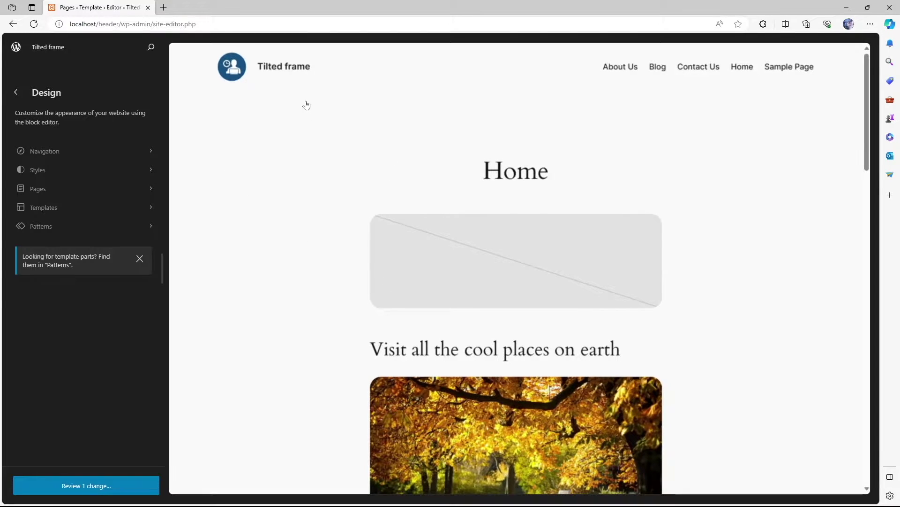
left_click(392, 66)
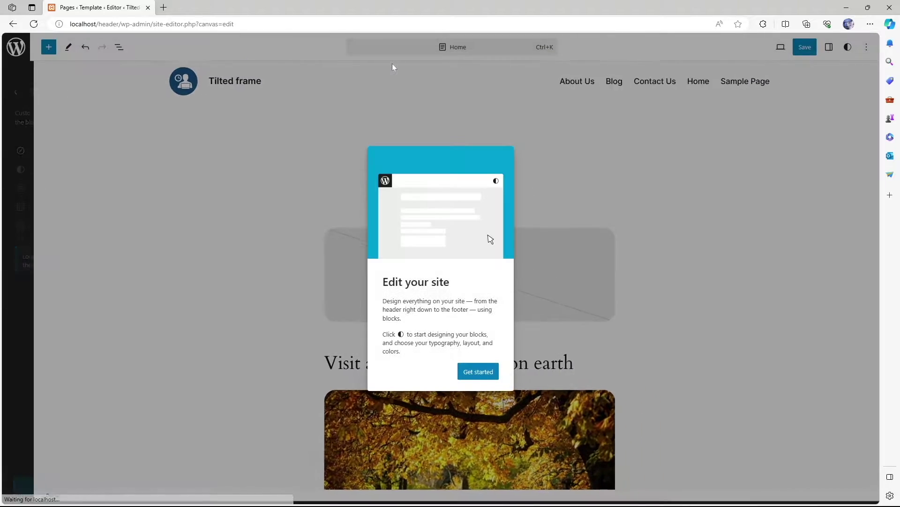
left_click(479, 372)
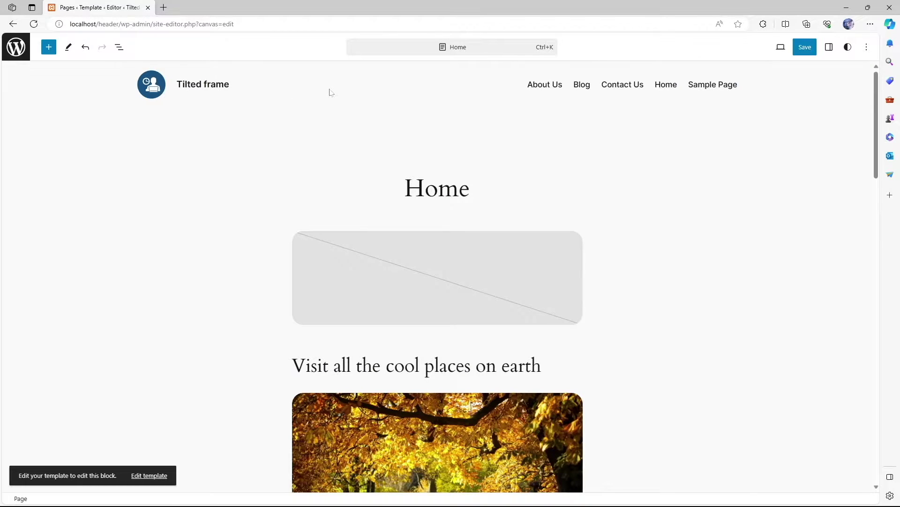
left_click(149, 475)
left_click(220, 61)
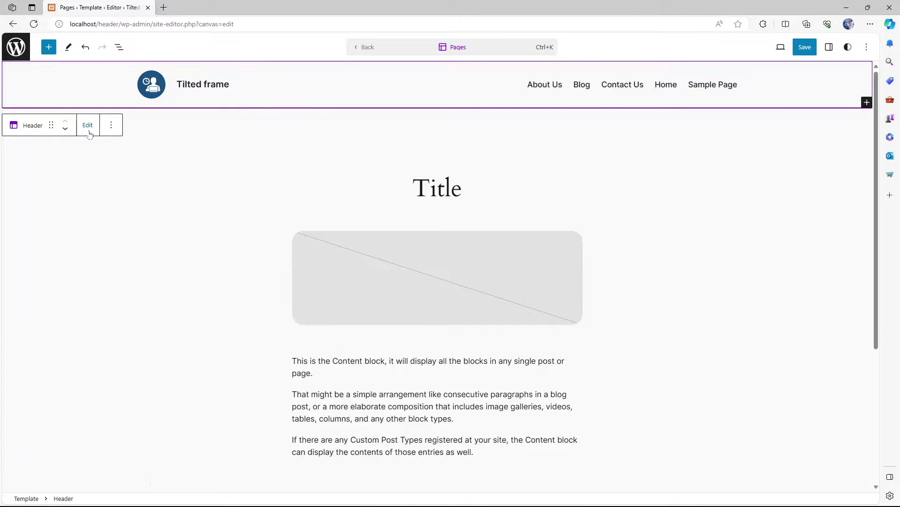
left_click(88, 126)
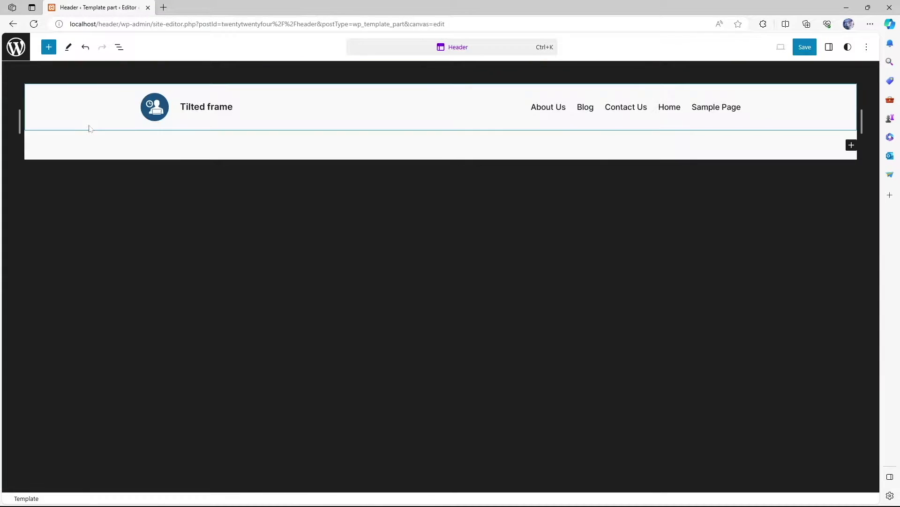
Delete the site logo block and the 'Tilted frame' site title block from the header.
left_click(156, 109)
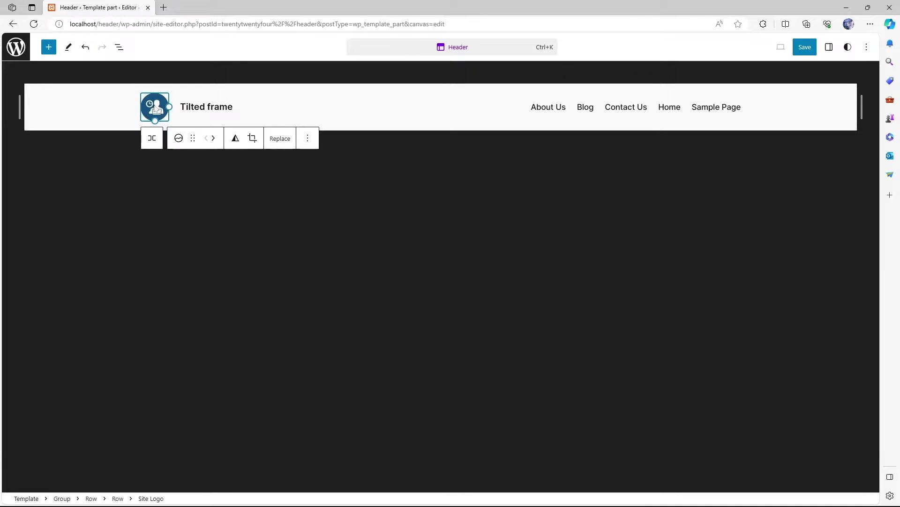
left_click(308, 138)
left_click(368, 394)
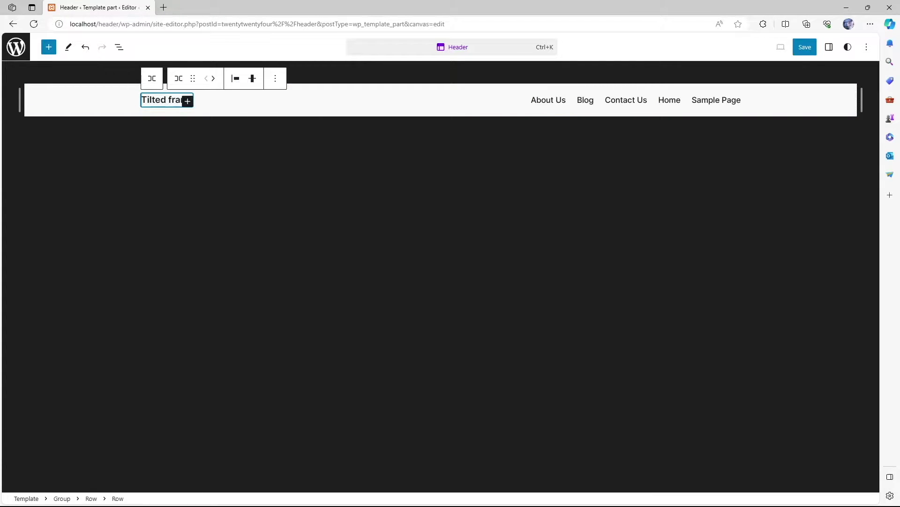
left_click(275, 78)
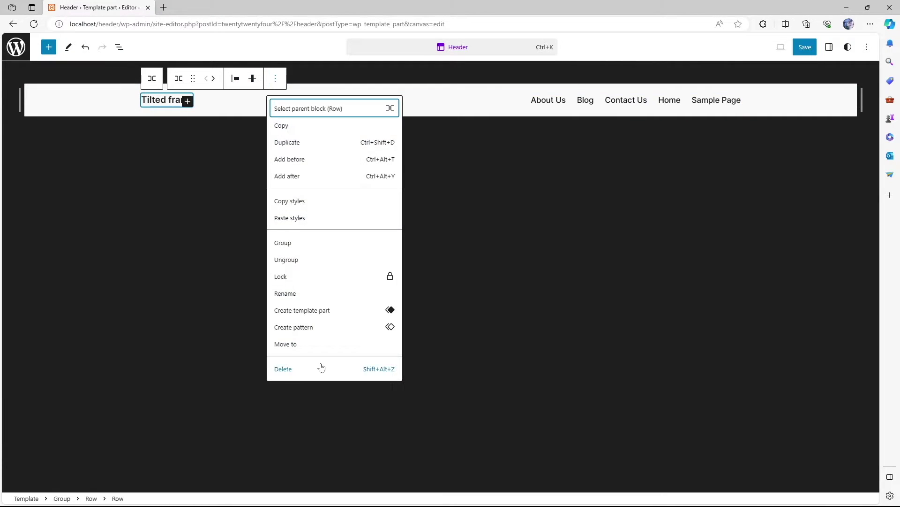
left_click(315, 369)
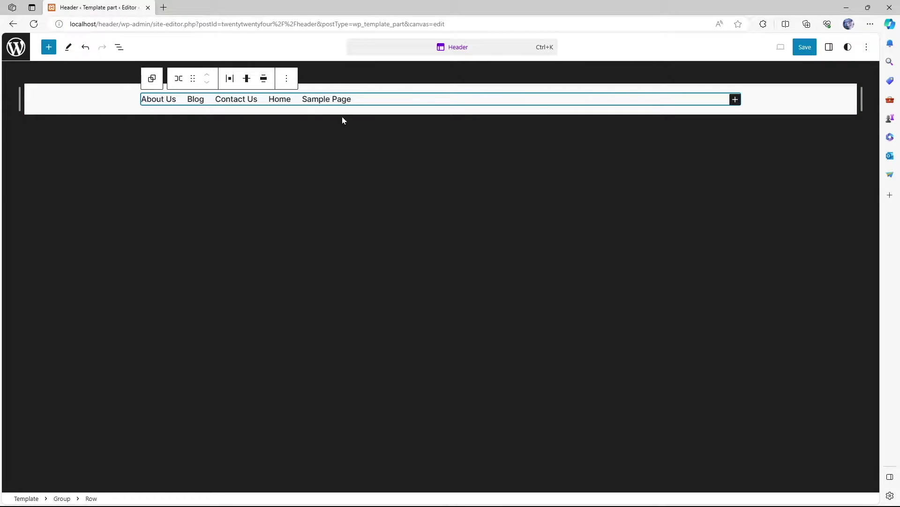
Insert a Site Logo block by searching 'site logo' and drag it before About Us.
left_click(735, 103)
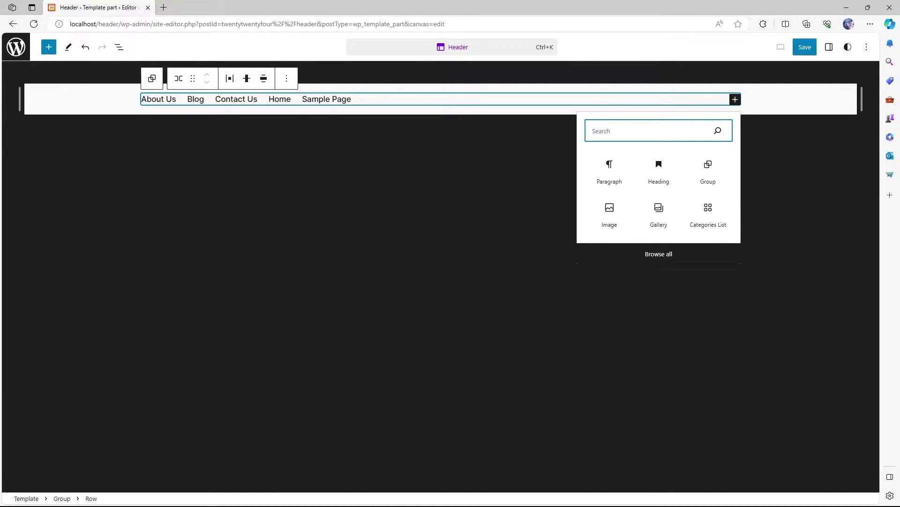
type("site")
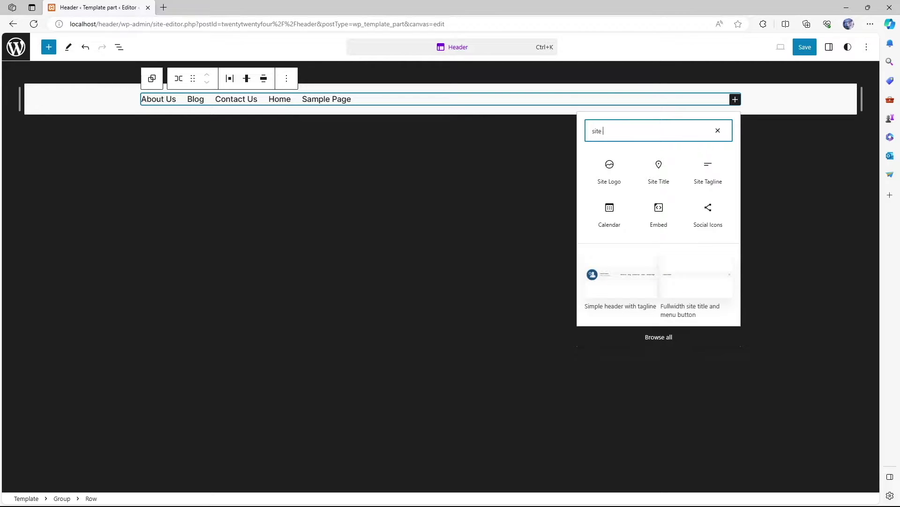
type(" logo")
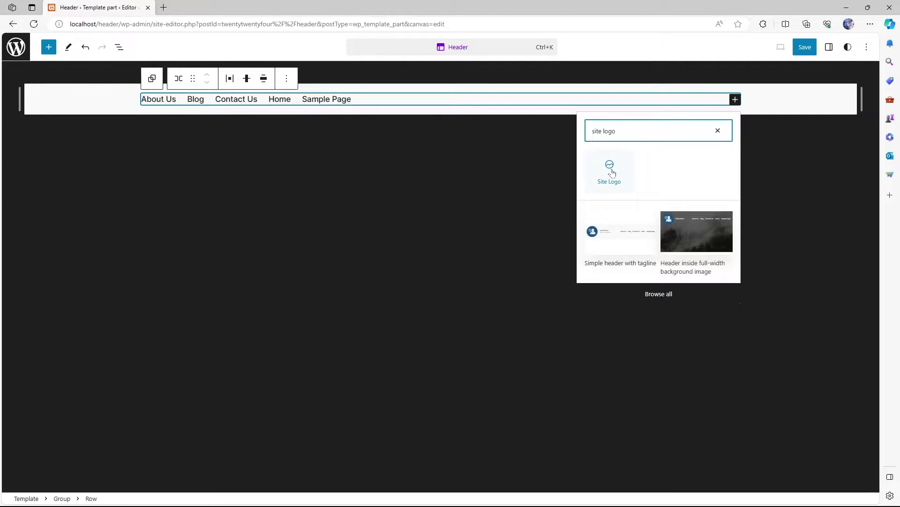
left_click(609, 173)
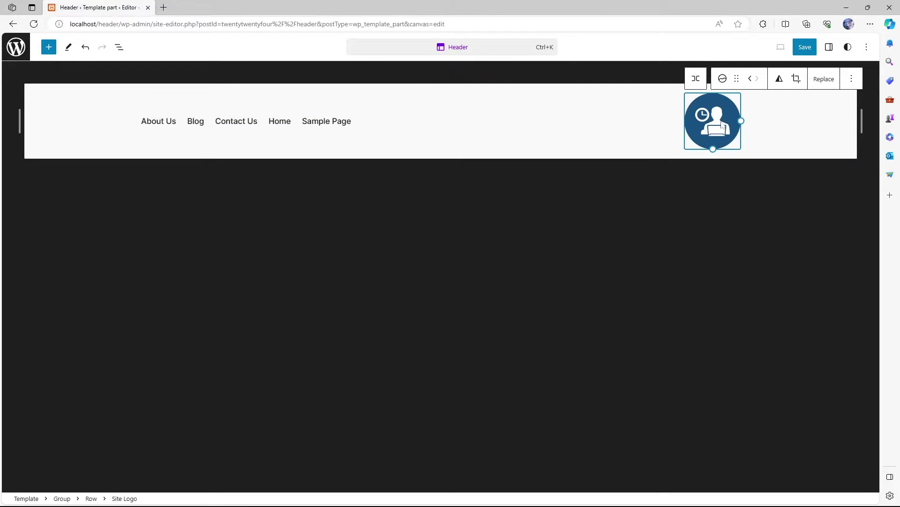
left_click_drag(726, 129, 159, 128)
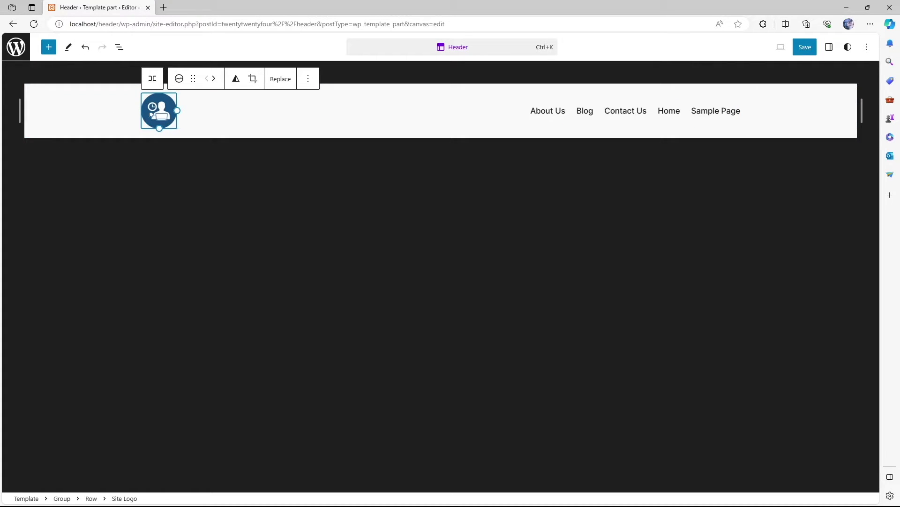
Replace the header logo with an uploaded red apple image and shrink it slightly.
left_click(285, 82)
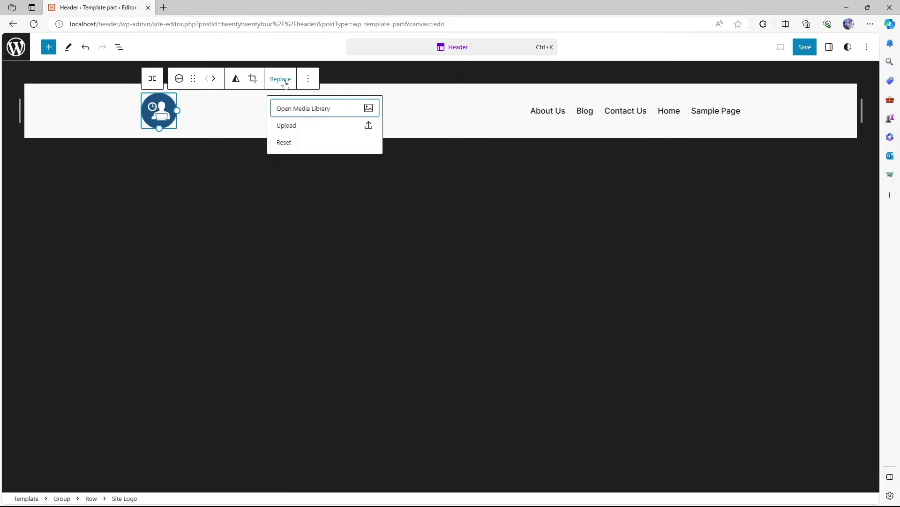
left_click(287, 126)
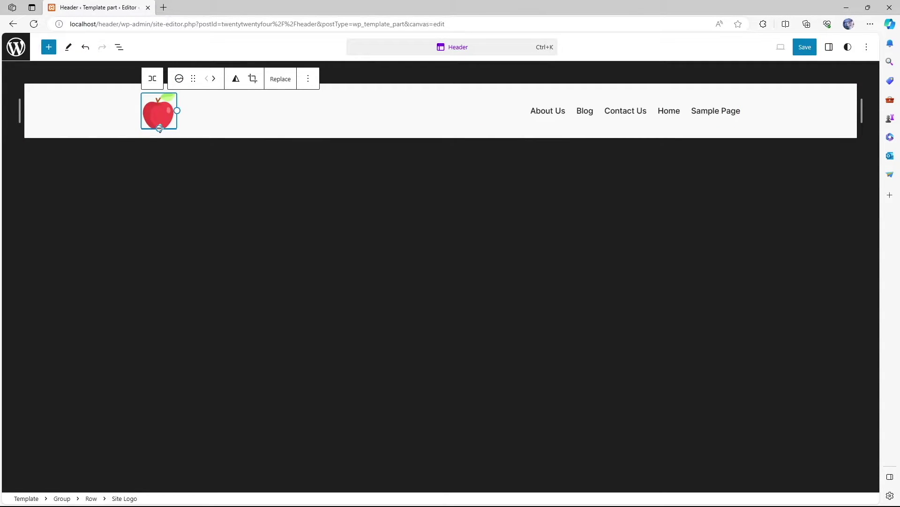
left_click_drag(177, 111, 173, 109)
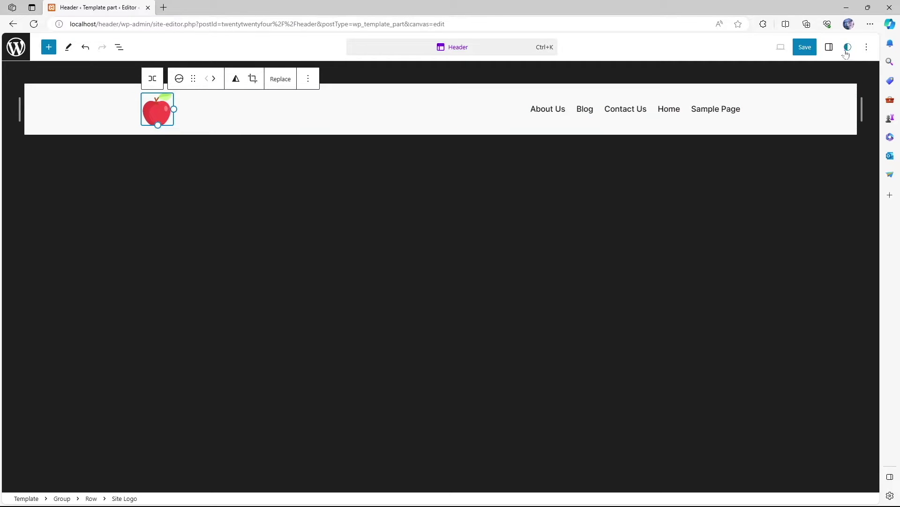
Turn on Use as site icon for the apple logo, save the header, and return to the Dashboard.
left_click(829, 47)
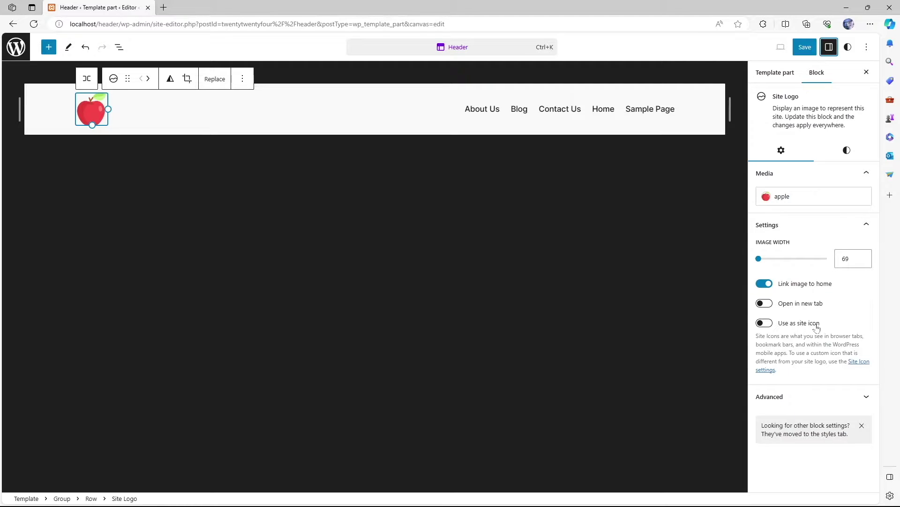
left_click(764, 323)
left_click(803, 50)
left_click(803, 51)
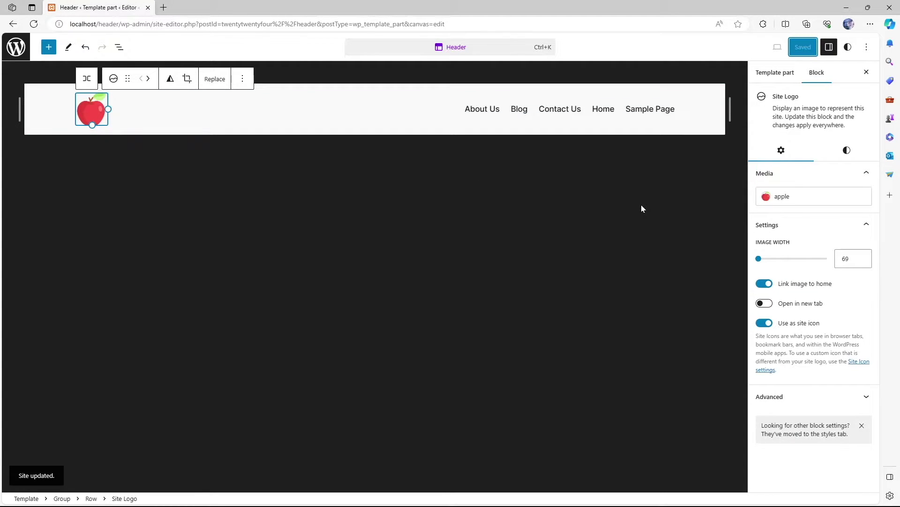
left_click(21, 50)
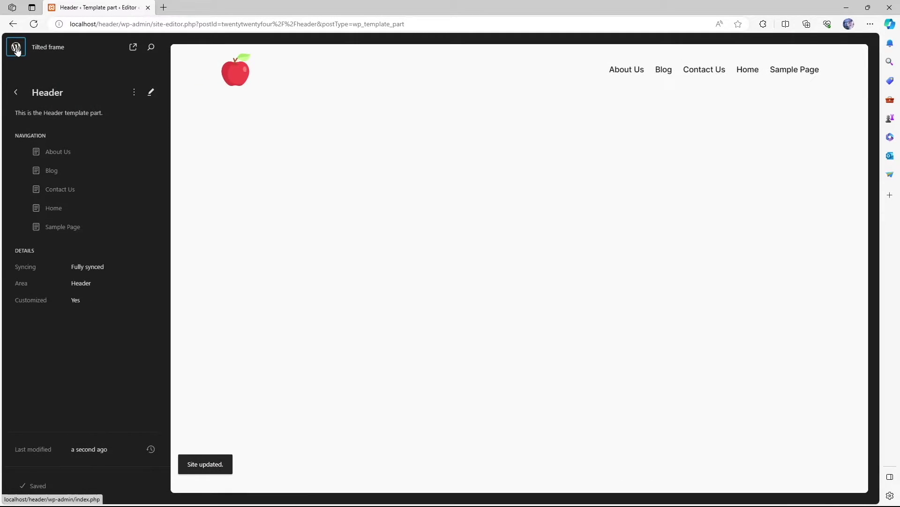
left_click(17, 51)
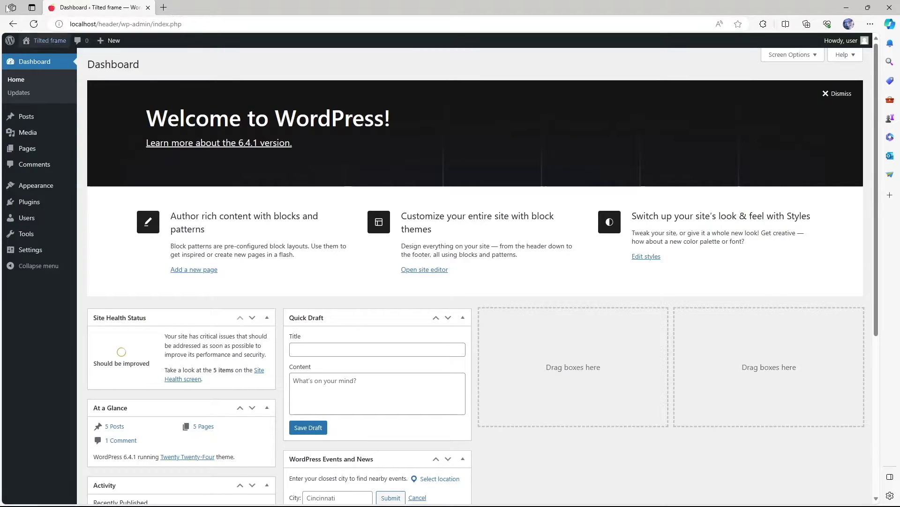
Open the Pages template in the Site Editor and select the apple Site Logo in its header.
mouse_move(31, 187)
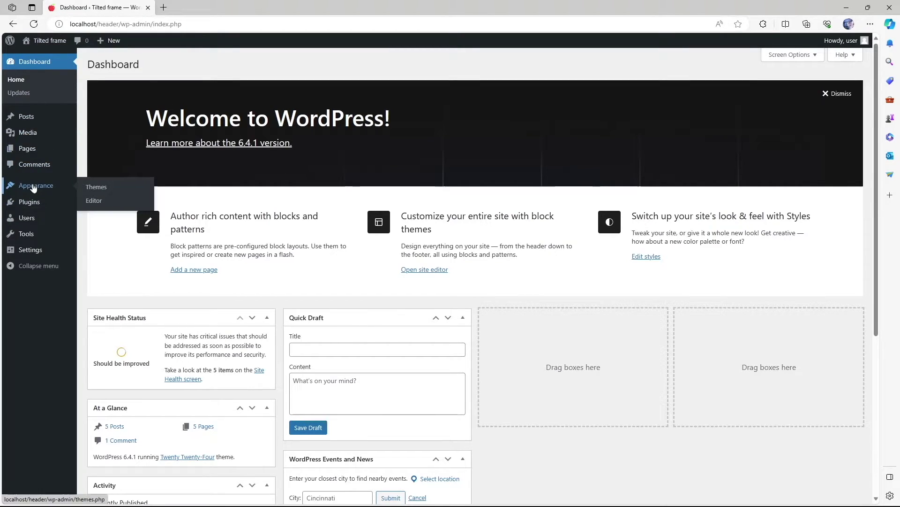
left_click(103, 202)
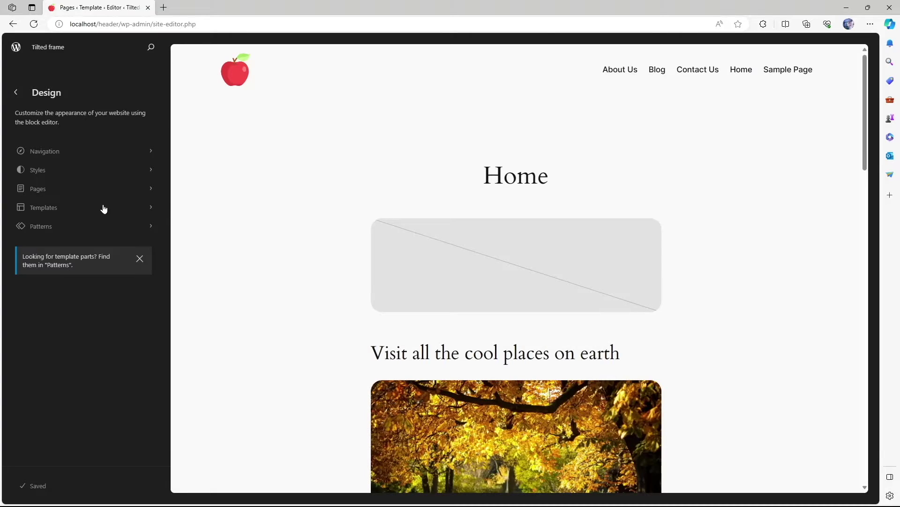
left_click(346, 74)
left_click(227, 89)
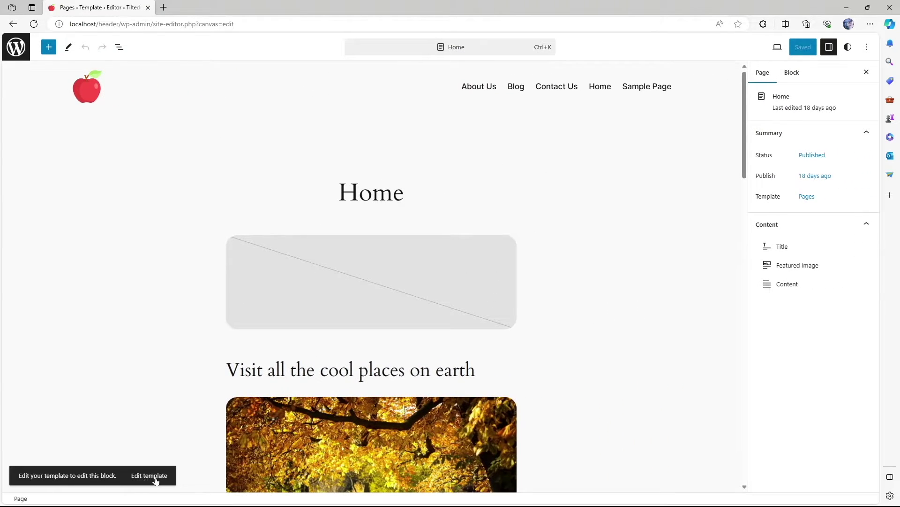
left_click(149, 475)
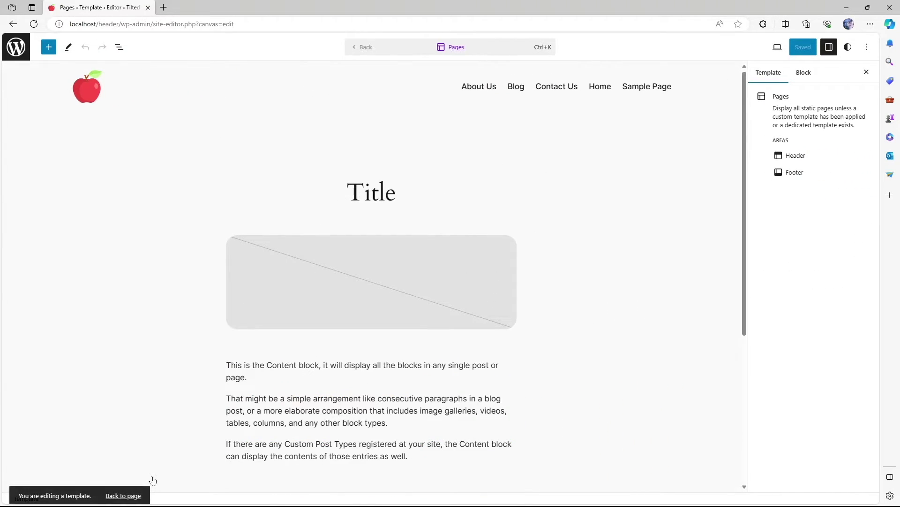
left_click(268, 73)
left_click(89, 91)
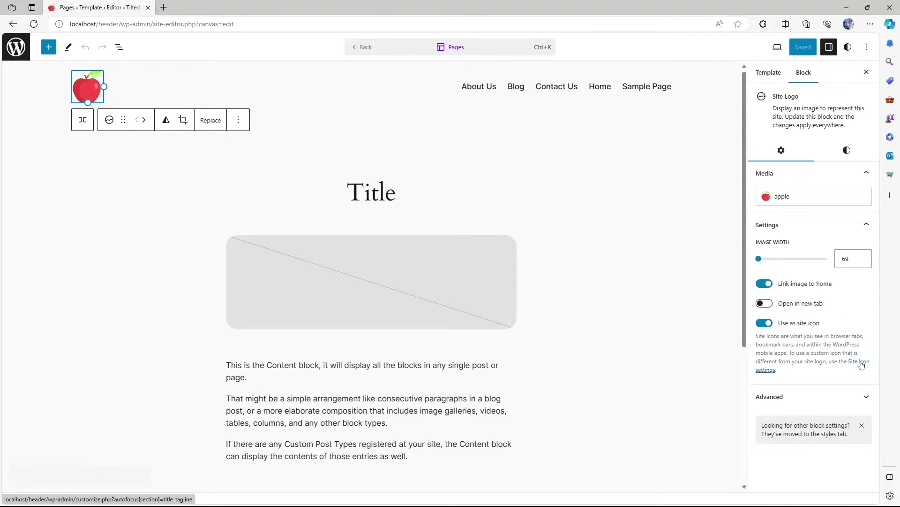
Open Customizer Site Identity from the Site Icon settings link and highlight the 512 × 512 size note.
left_click(765, 373)
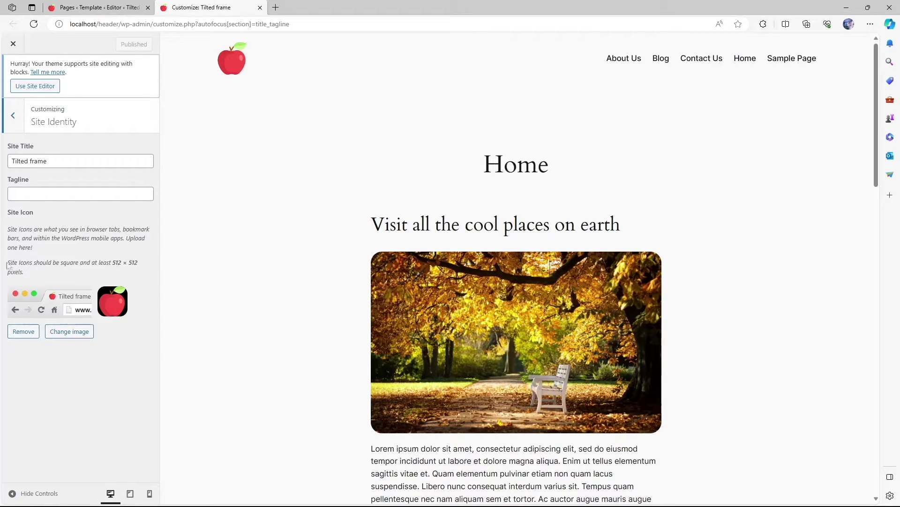
left_click_drag(7, 265, 50, 265)
left_click(87, 272)
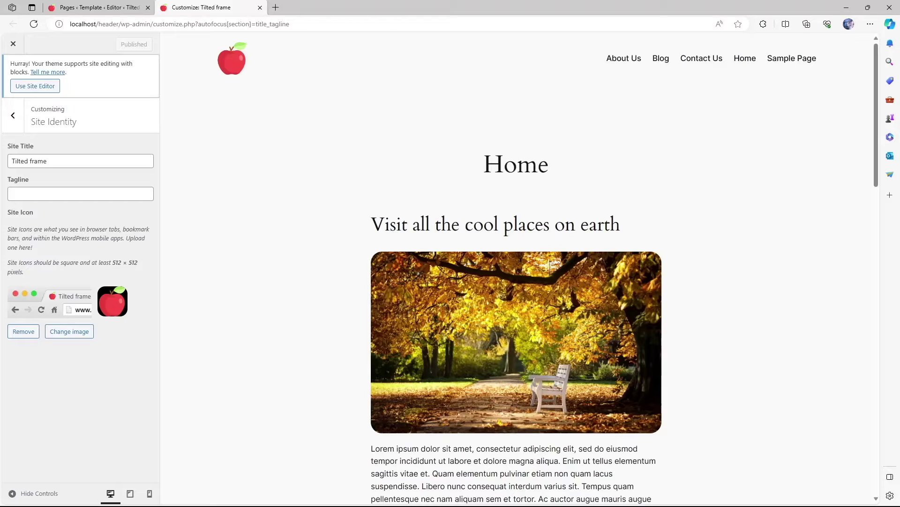
left_click_drag(113, 263, 132, 263)
left_click(91, 271)
left_click_drag(114, 268, 140, 266)
left_click(131, 272)
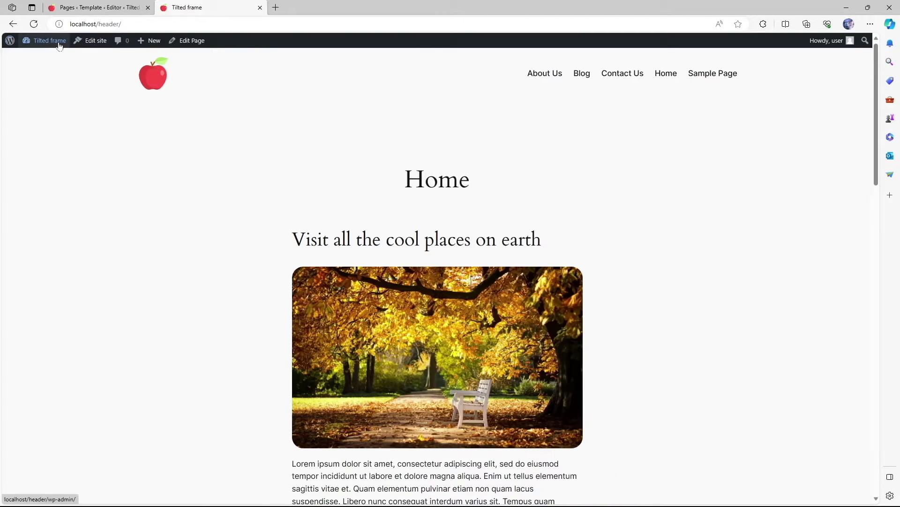
Close the extra tab and get back to the admin Dashboard.
mouse_move(57, 41)
left_click(47, 57)
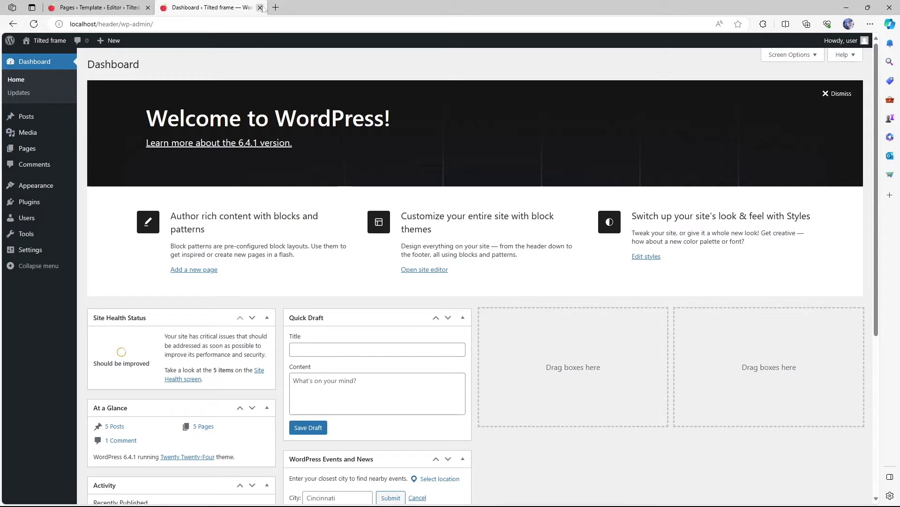
left_click(259, 8)
left_click(17, 47)
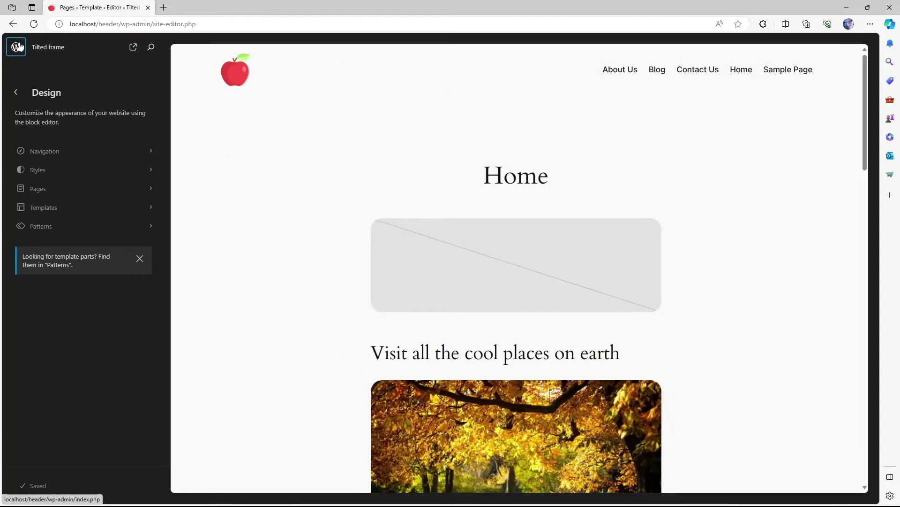
left_click(17, 46)
Install the Kadence theme from Add New Theme and activate it.
mouse_move(21, 186)
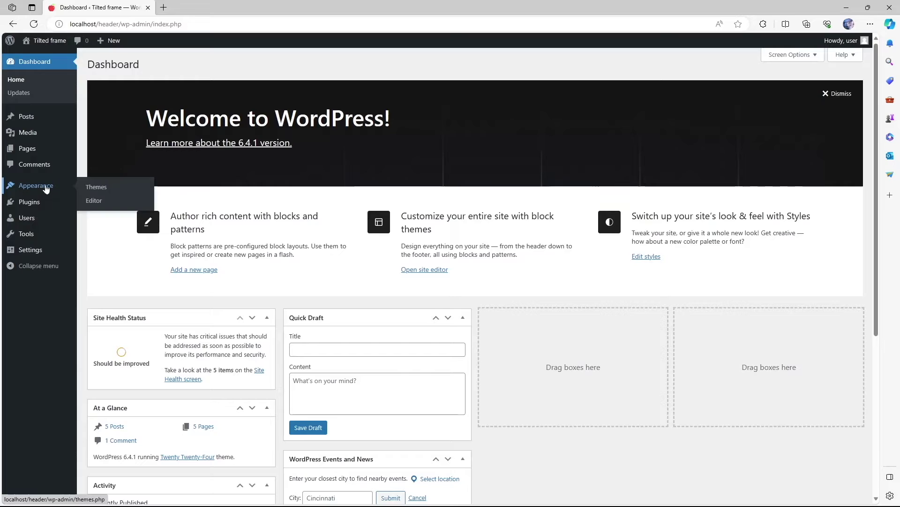
left_click(106, 187)
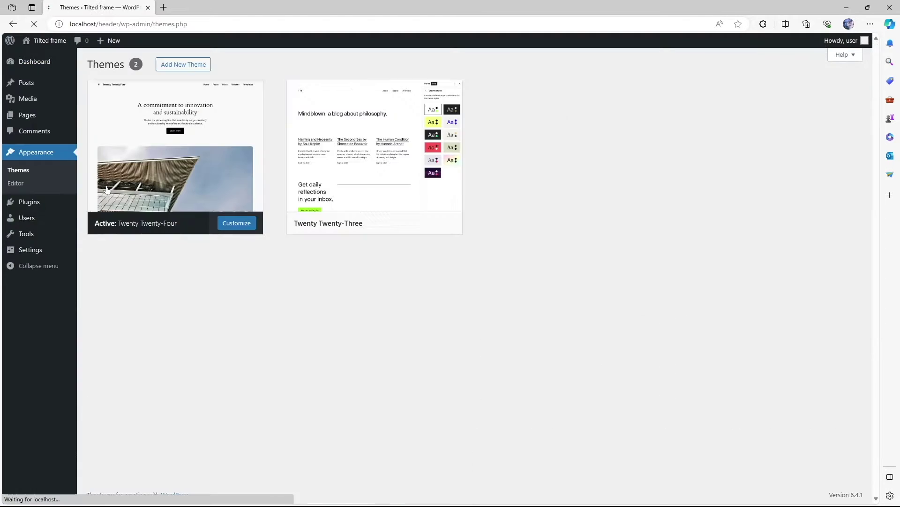
left_click(171, 68)
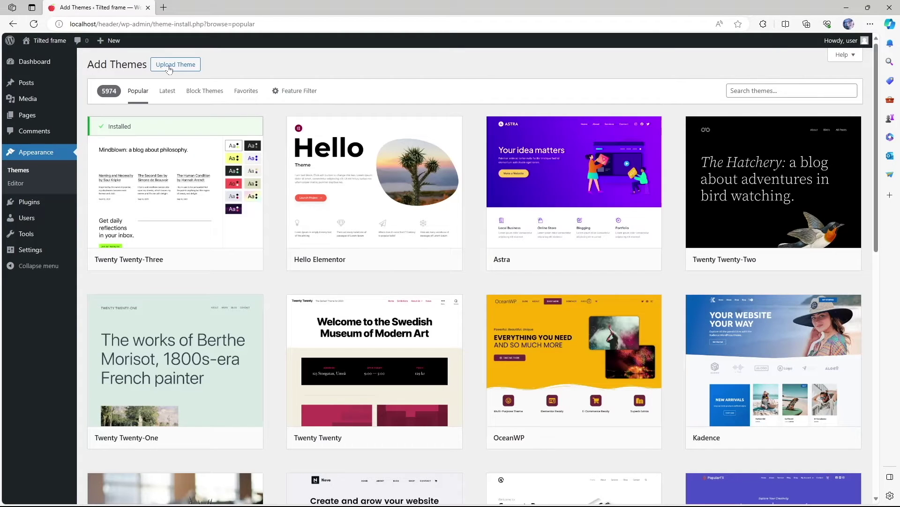
mouse_move(730, 327)
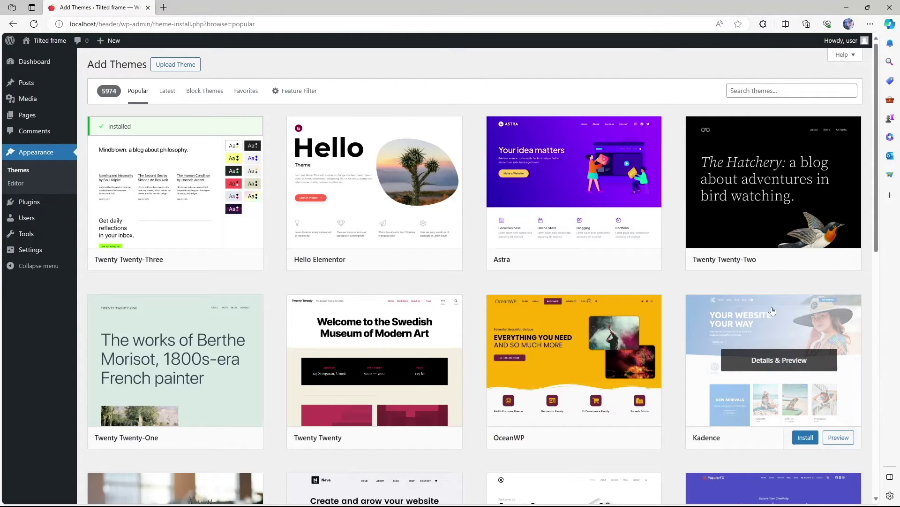
left_click(770, 406)
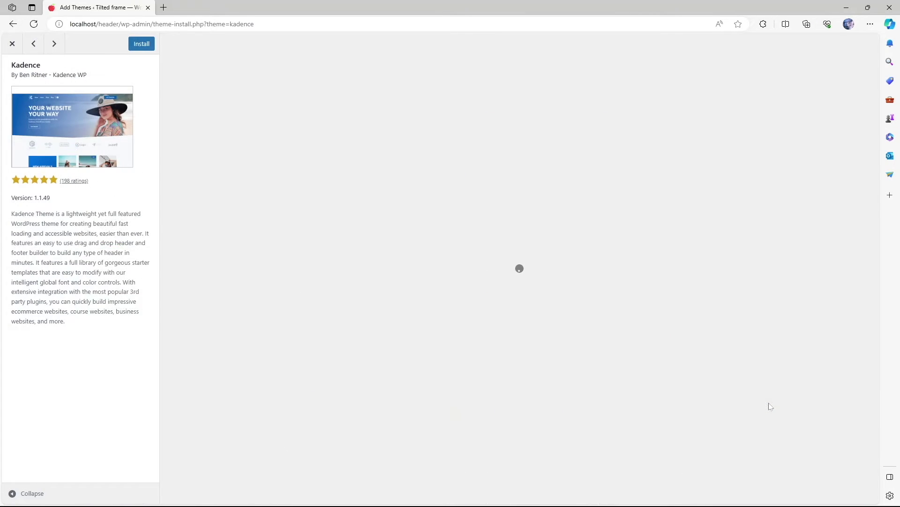
left_click(140, 46)
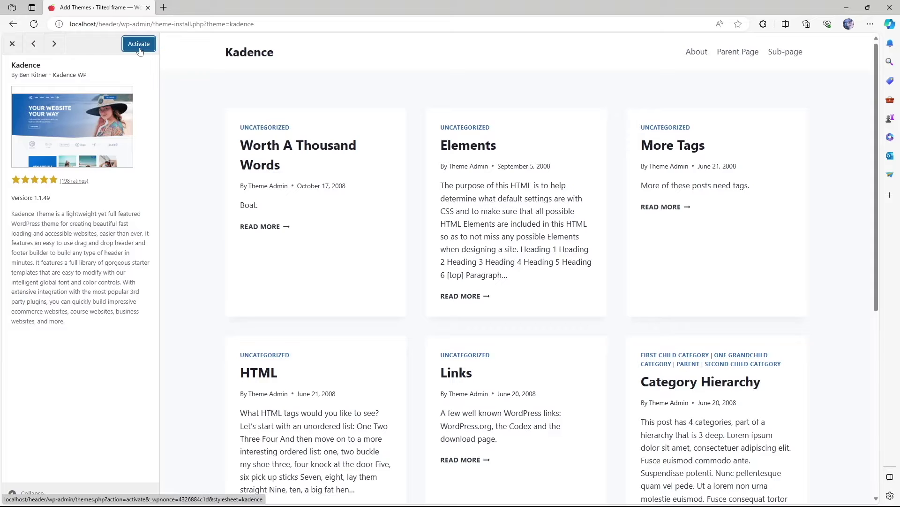
left_click(140, 50)
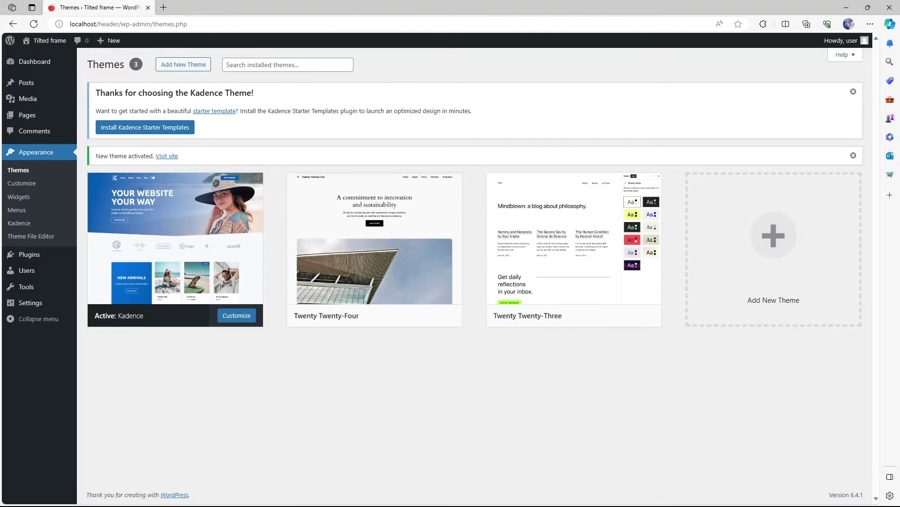
View the front page to check its new Kadence look with the apple logo.
mouse_move(45, 41)
left_click(46, 58)
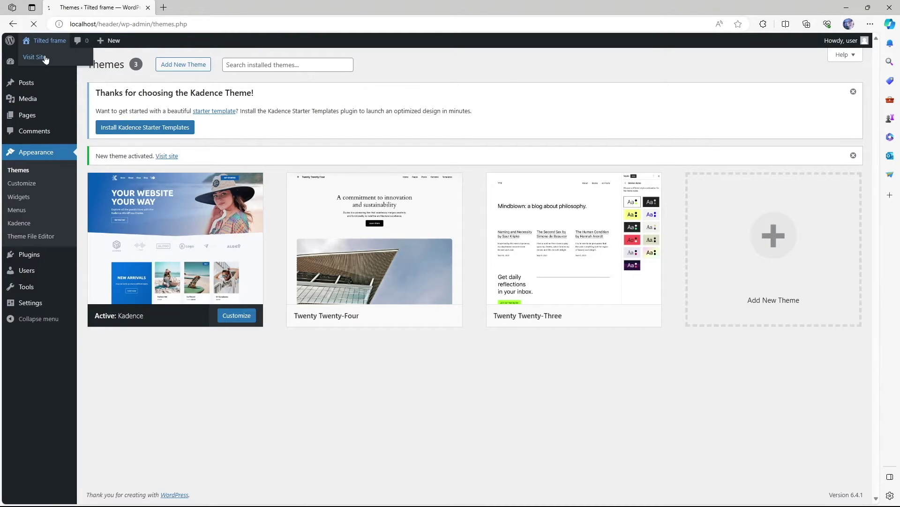
scroll(704, 246, "down", 10)
scroll(703, 246, "up", 10)
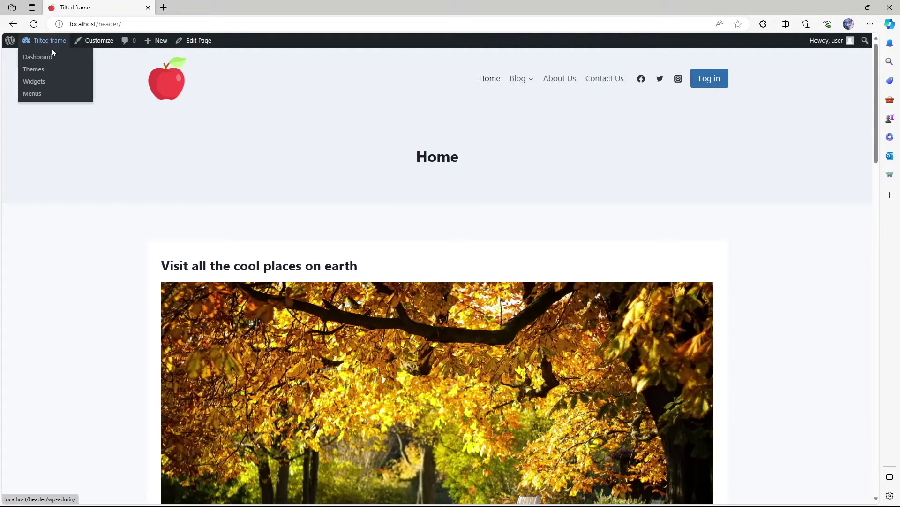
Return to the Dashboard and launch the Customizer for the site.
left_click(46, 58)
mouse_move(40, 188)
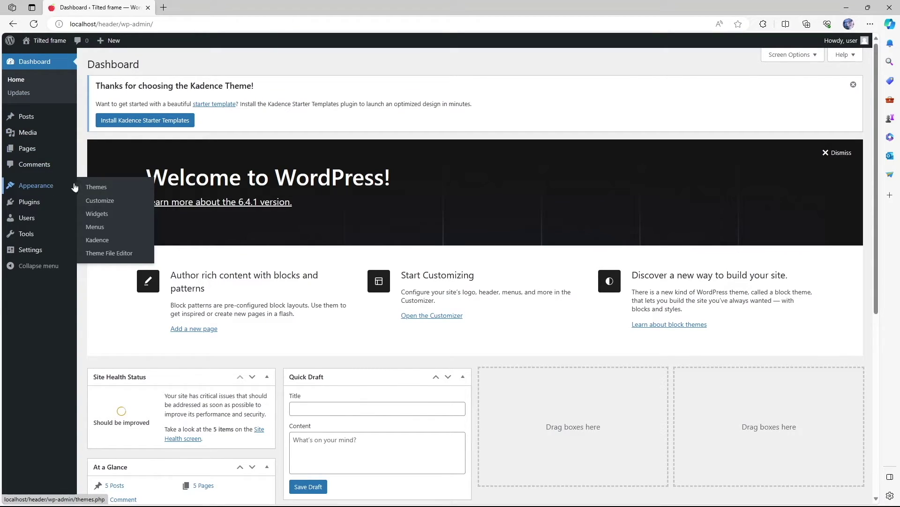
left_click(99, 202)
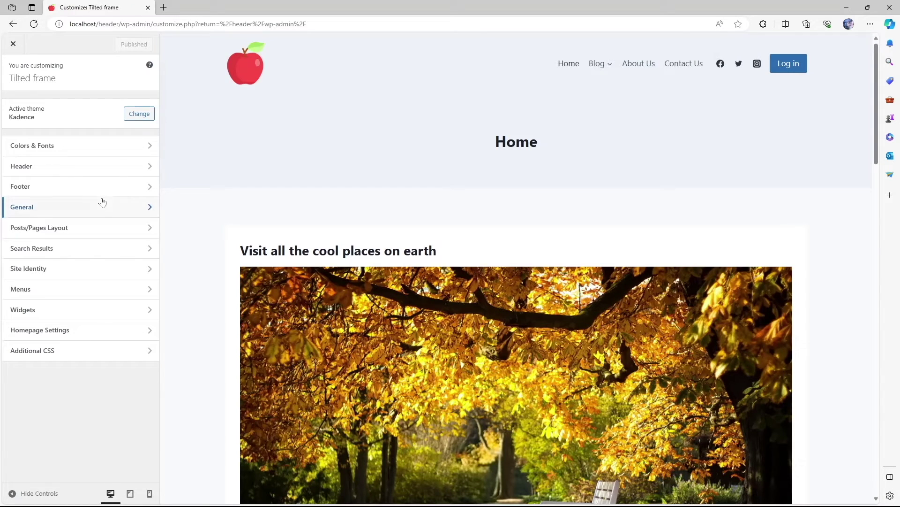
In Site Identity, choose the blue person-and-clock image as the new site icon.
left_click(70, 268)
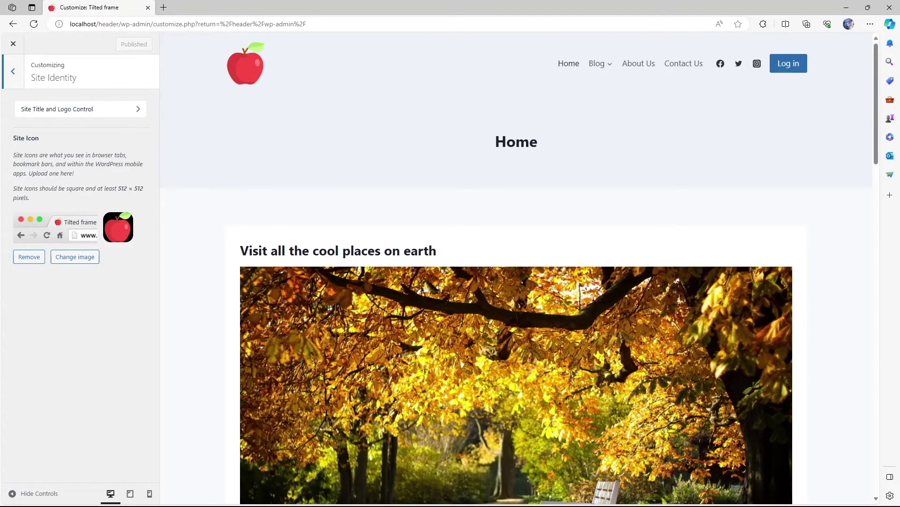
left_click(83, 259)
left_click(486, 155)
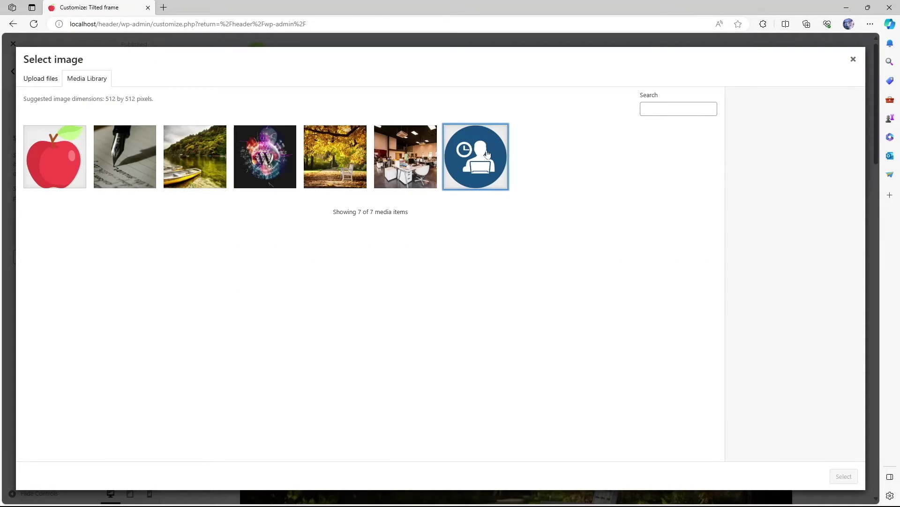
left_click(842, 477)
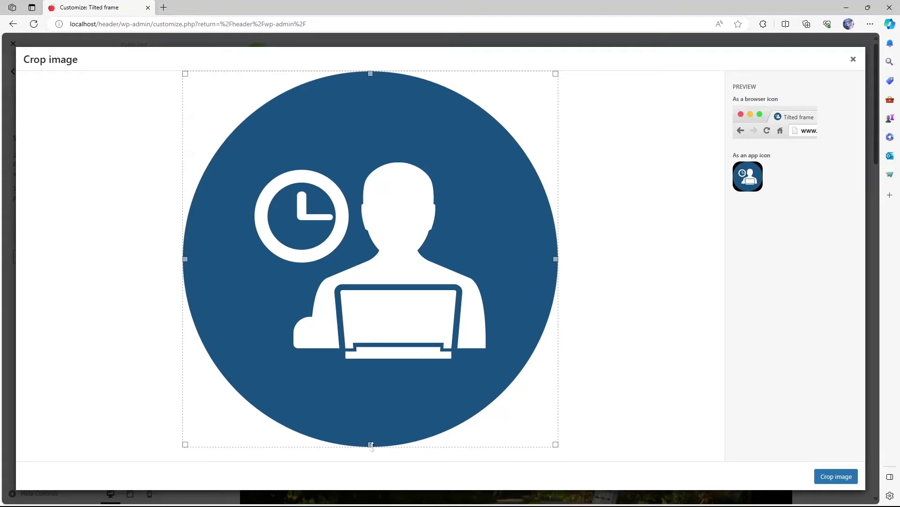
Stretch the crop box over the whole image and apply the crop.
left_click_drag(373, 445, 302, 308)
left_click_drag(324, 213, 386, 272)
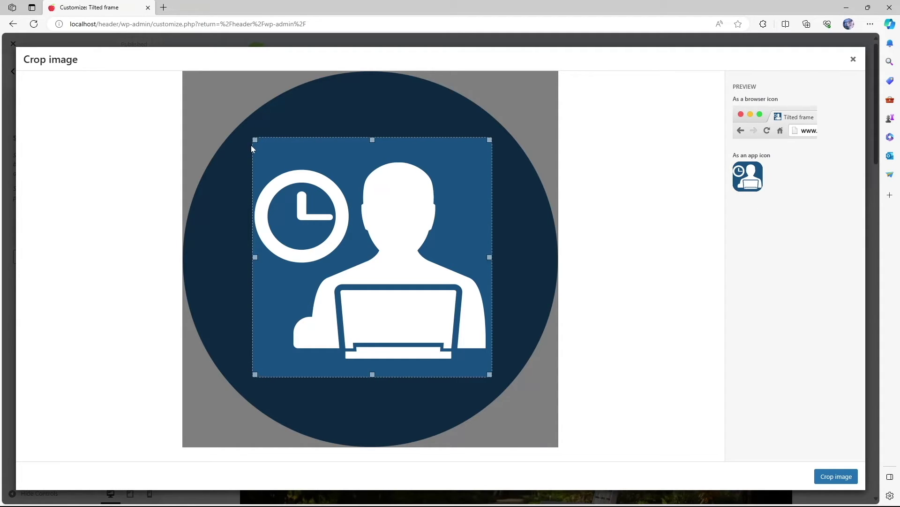
left_click_drag(255, 140, 190, 65)
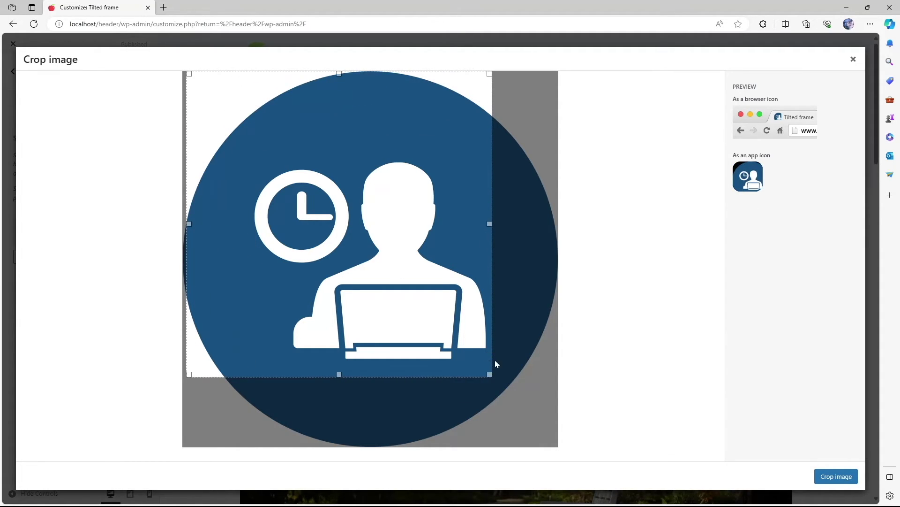
left_click_drag(489, 374, 599, 452)
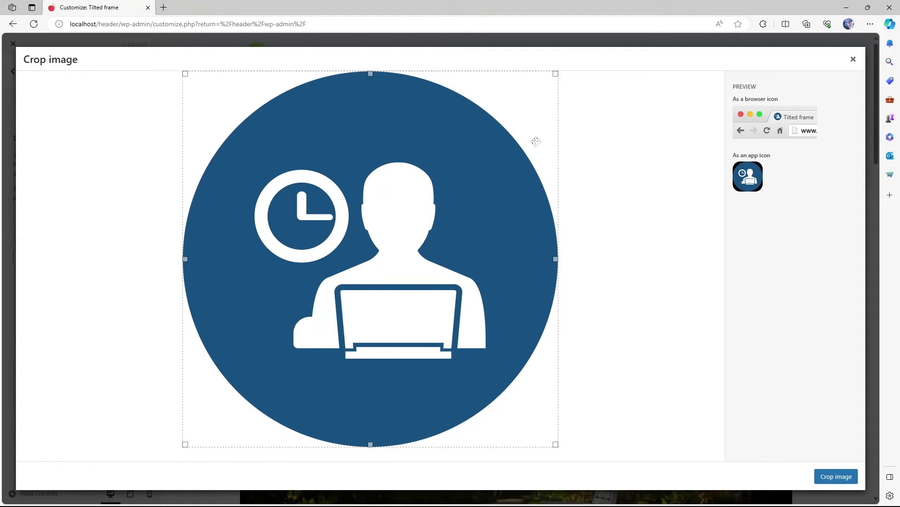
left_click(820, 480)
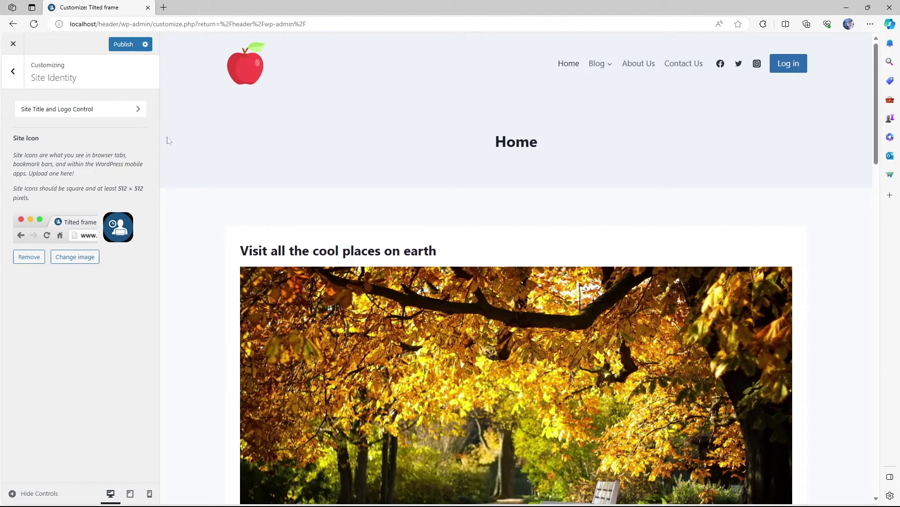
Publish the blue person-and-clock site icon and close the Customizer back to the Dashboard.
left_click(117, 47)
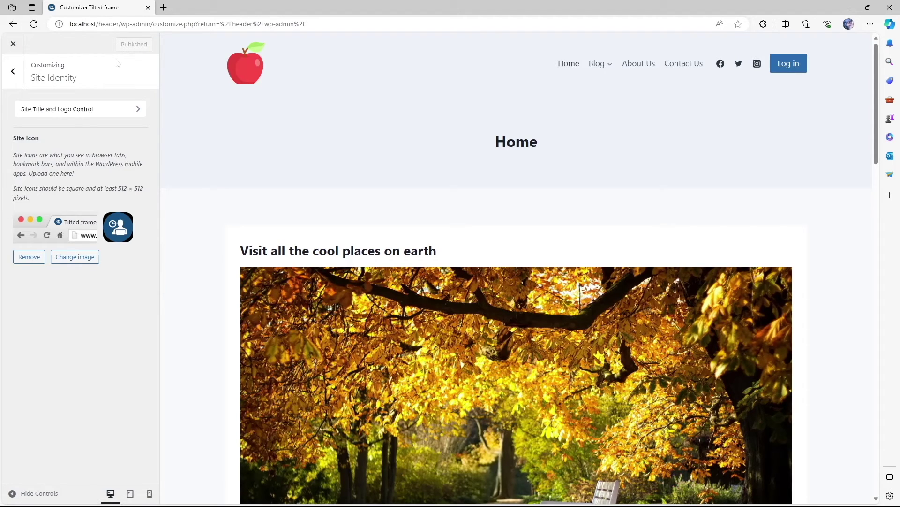
left_click(13, 44)
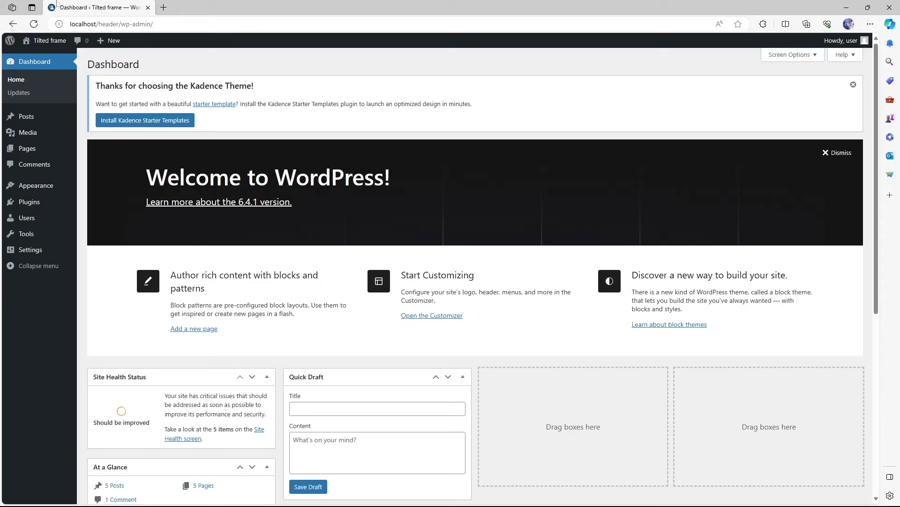